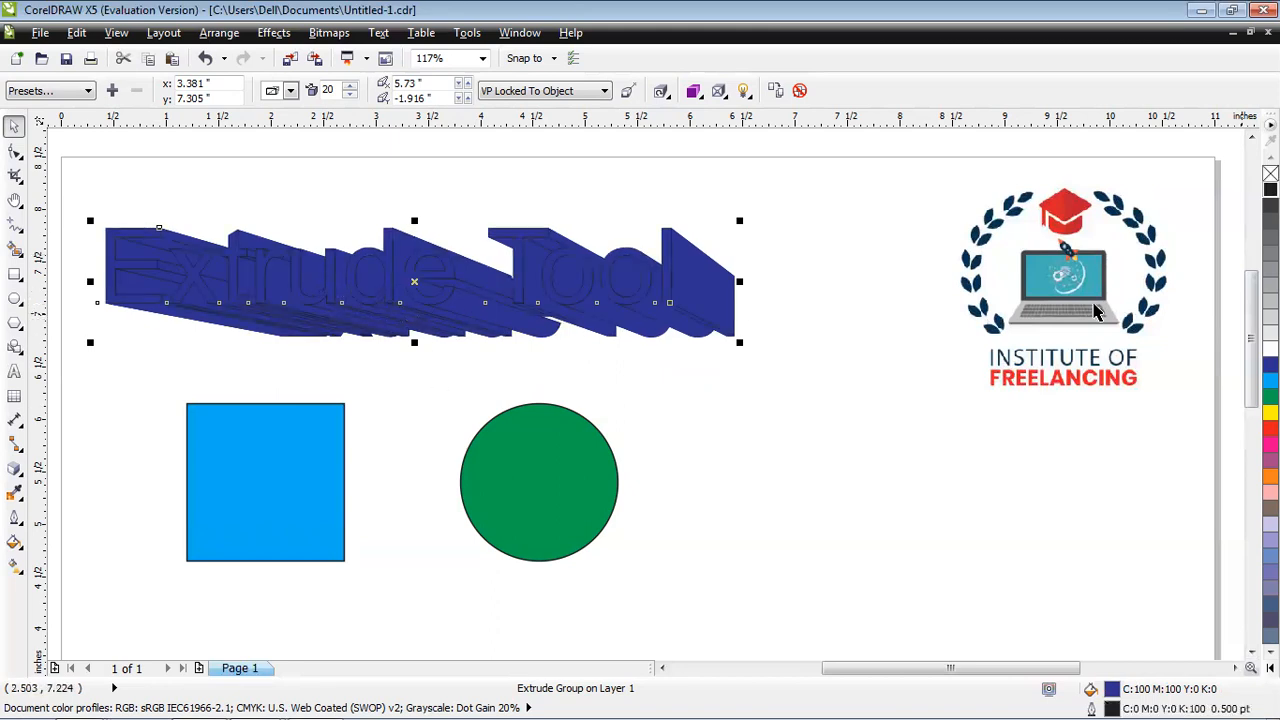
Give the extruded "Extrude Tool" text a white outline and set its extrusion depth to 7.
right_click(1270, 349)
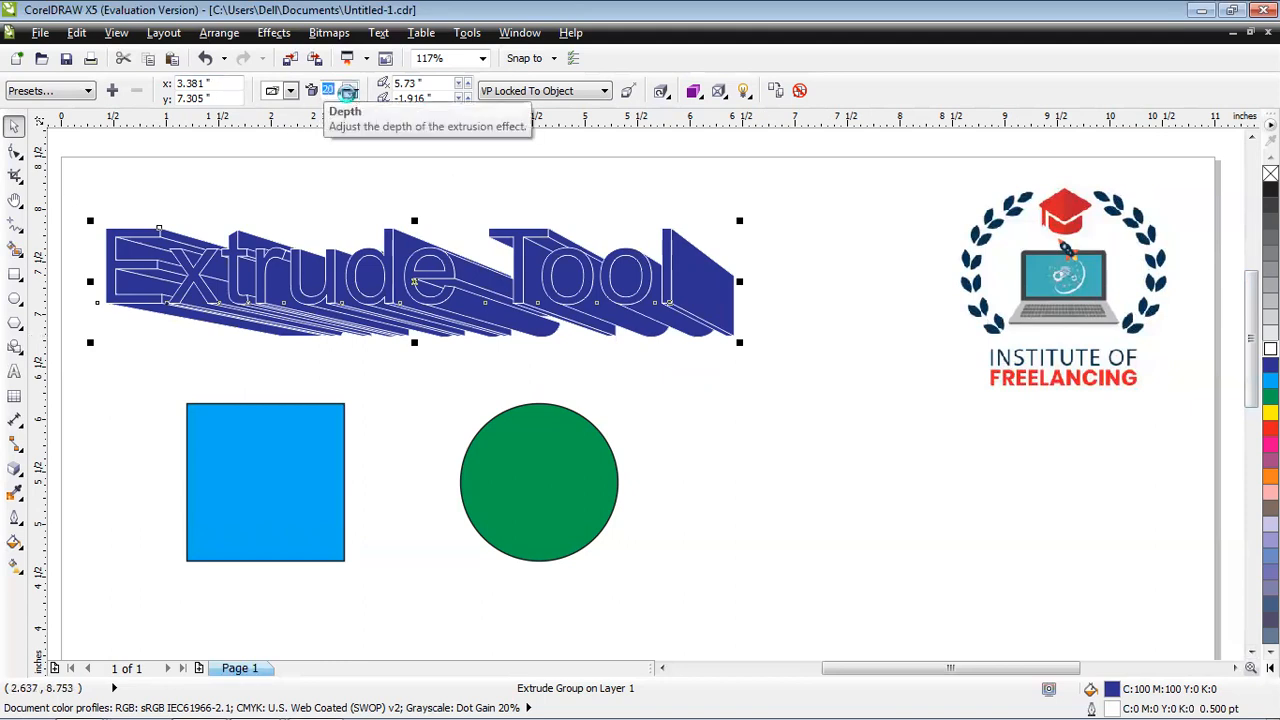
click(349, 96)
click(349, 96)
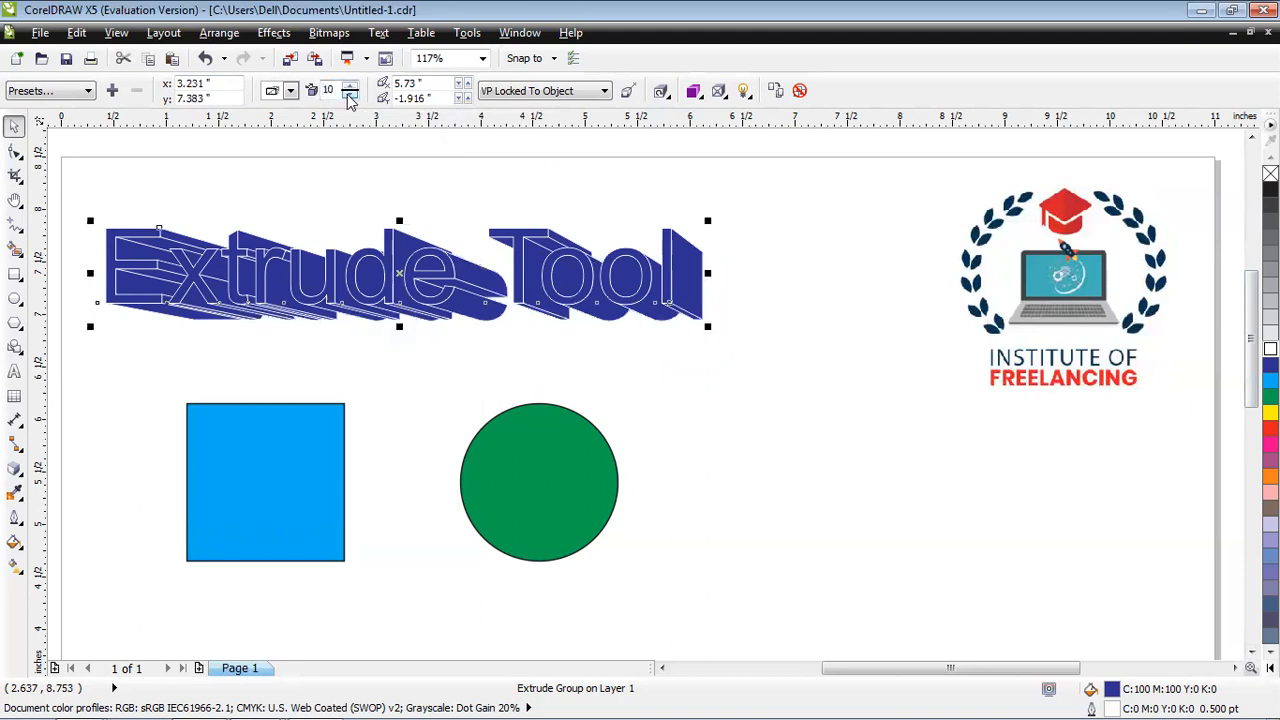
click(349, 96)
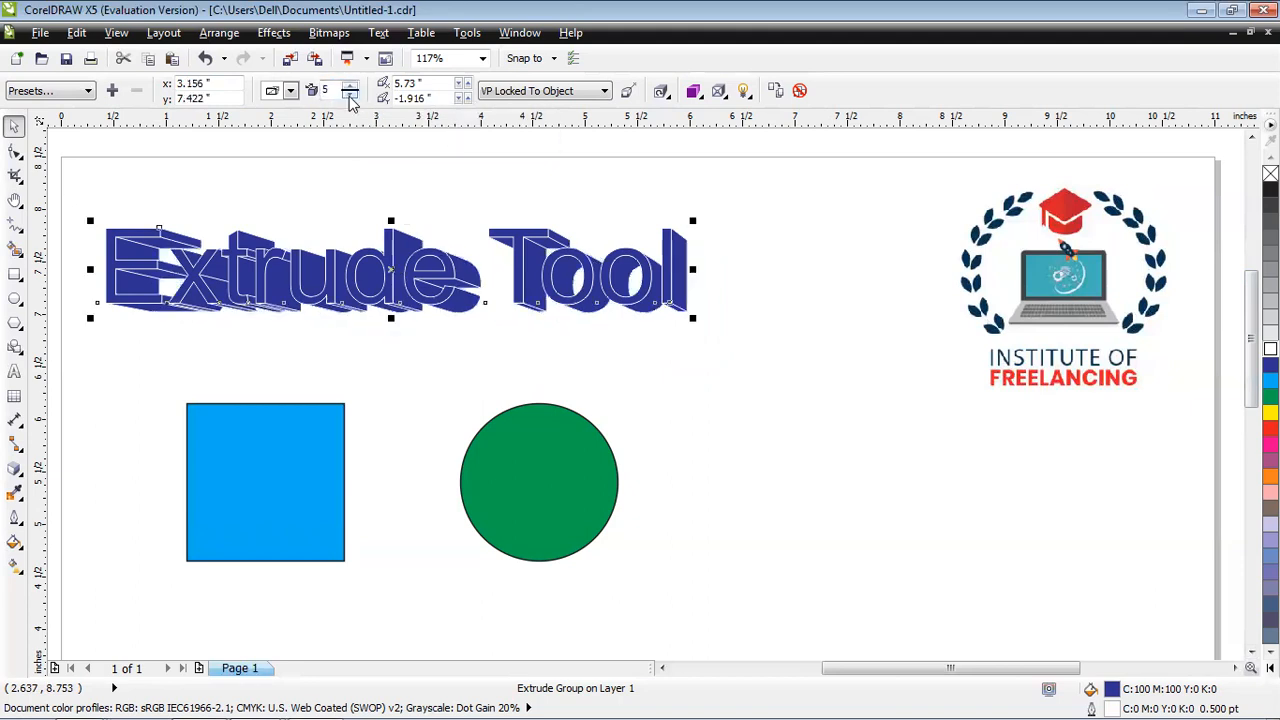
double_click(335, 90)
text(7)
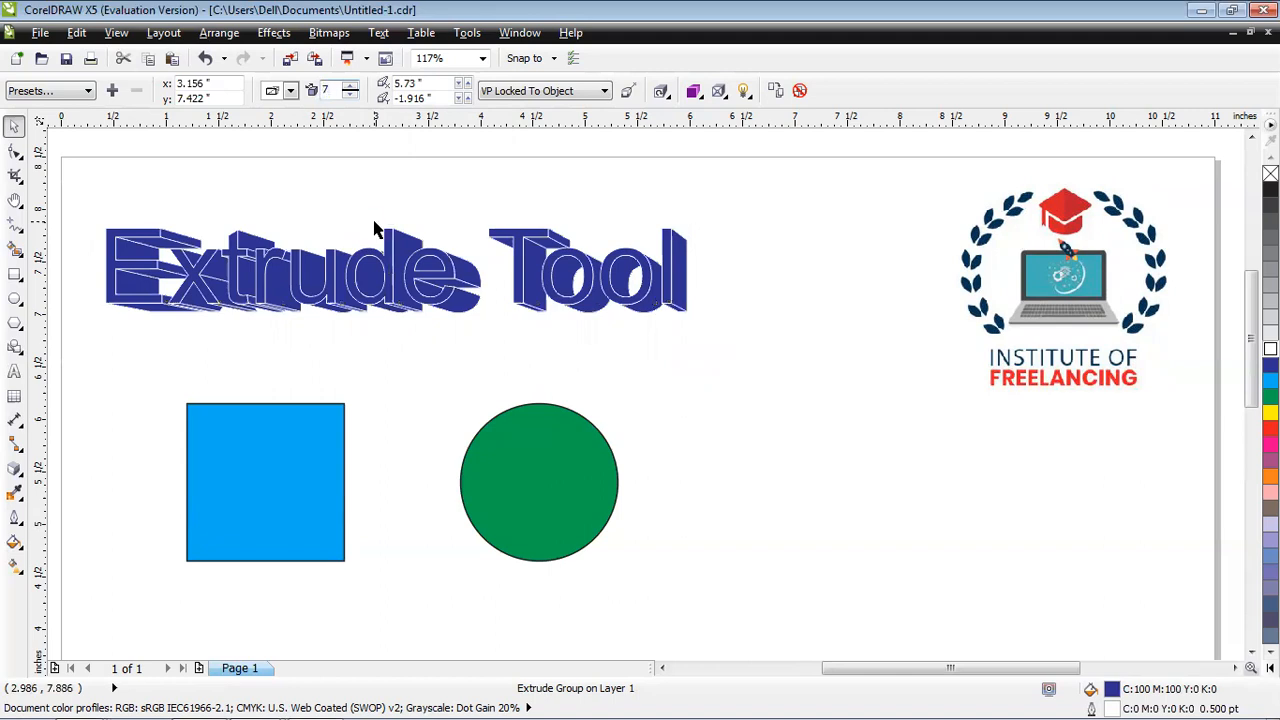
key(Return)
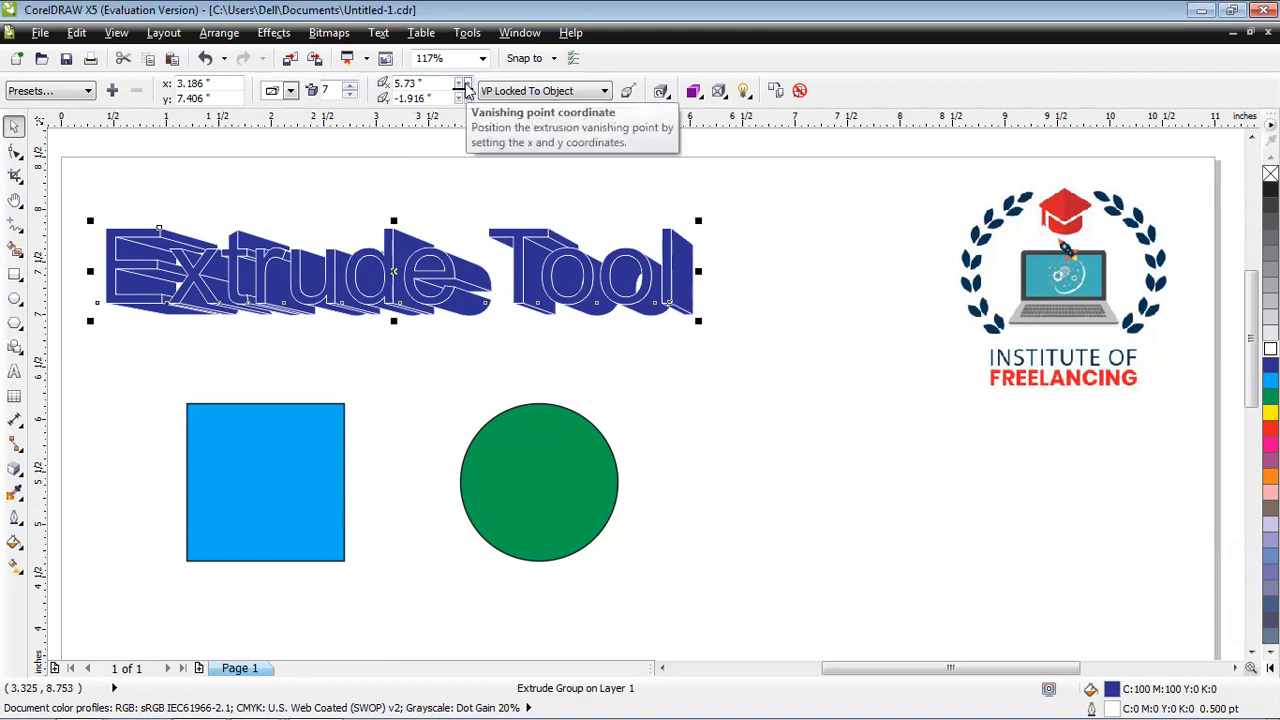
Set the horizontal vanishing point coordinate of the text's extrusion to 5.82 inches.
double_click(420, 83)
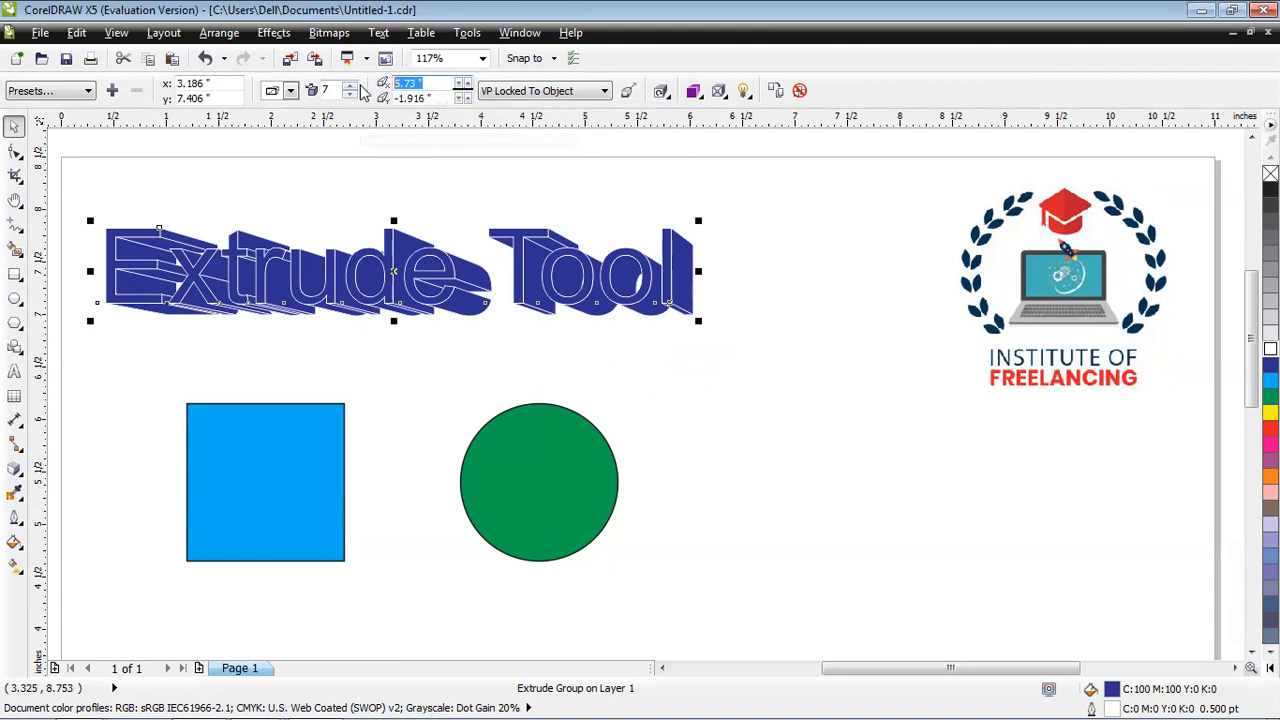
click(467, 82)
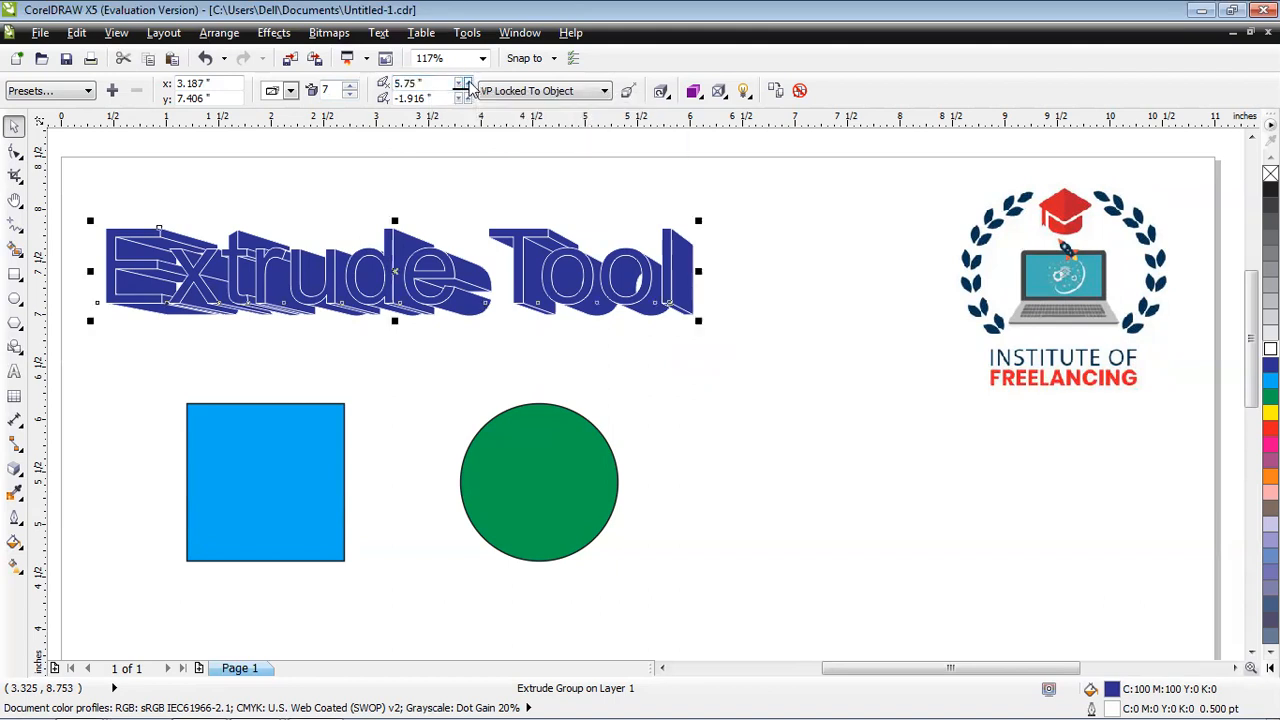
click(467, 82)
click(467, 82)
click(467, 82)
click(467, 82)
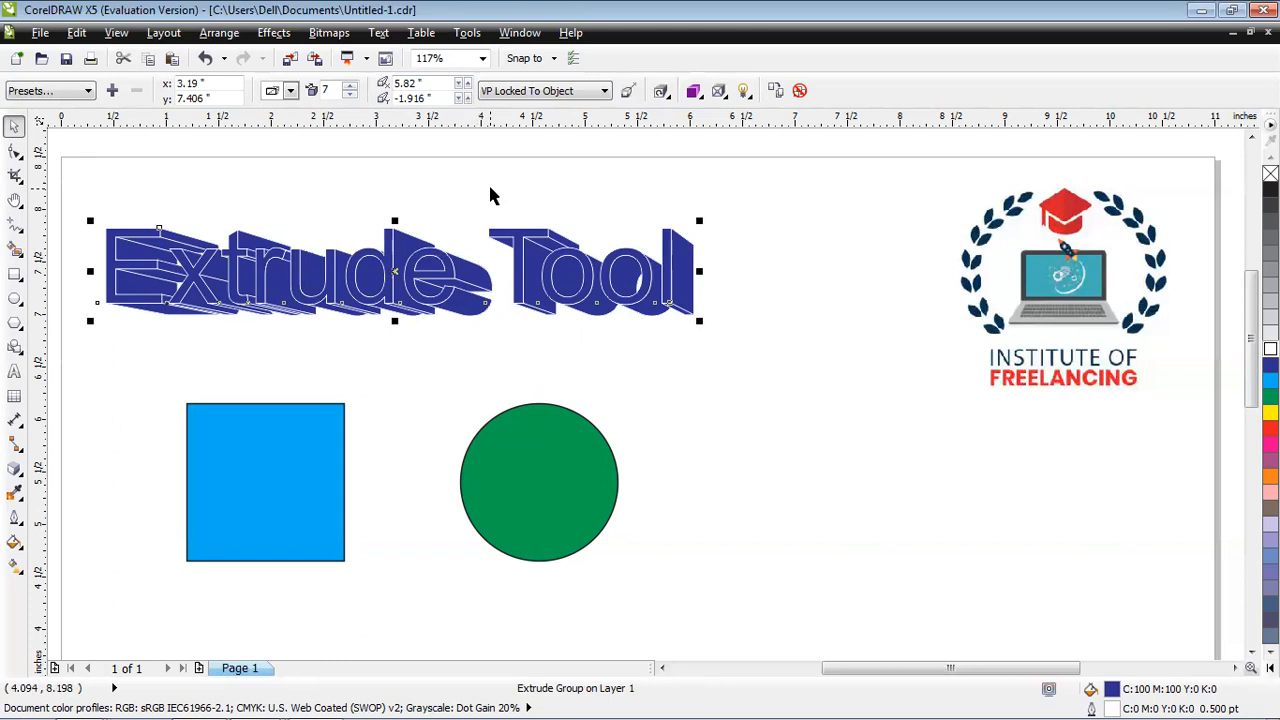
Lock the extrusion's vanishing point to the page with page-based coordinates, and move the text about 0.35 inches right and down.
click(590, 93)
click(565, 120)
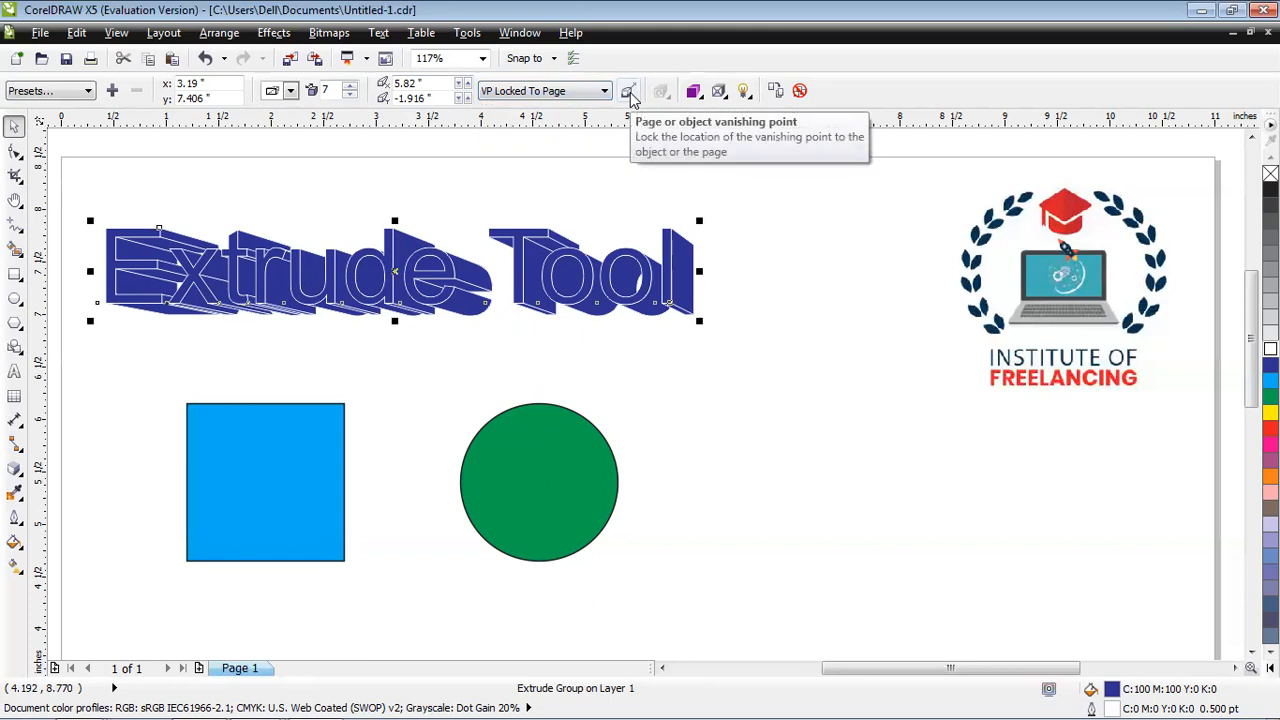
click(628, 92)
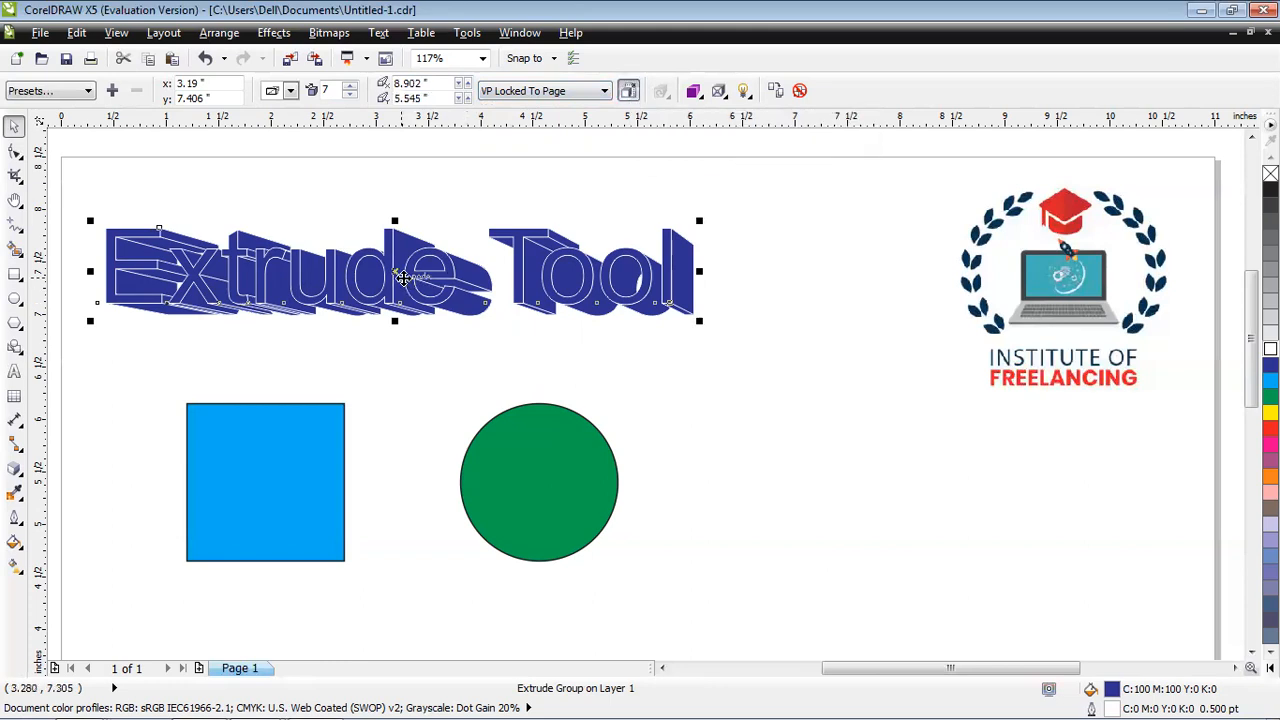
click(433, 275)
drag(433, 275, 472, 322)
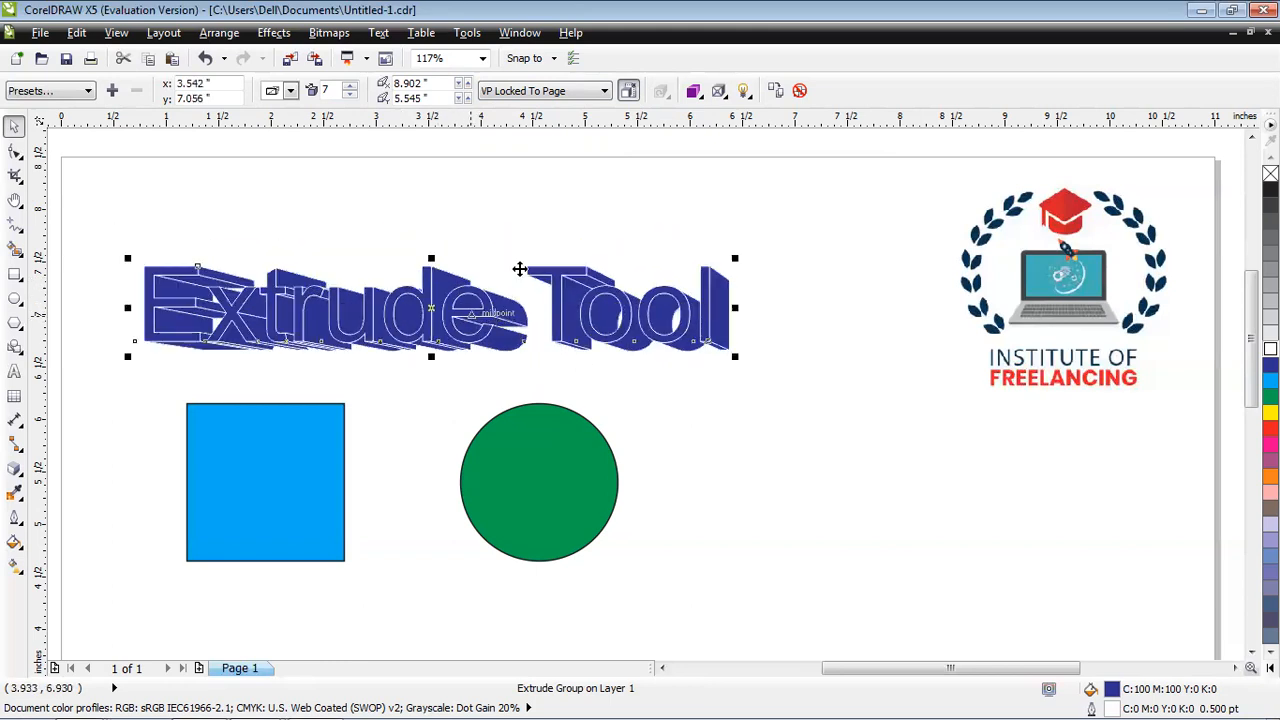
Shade the extrusion with a color transition from blue to white.
click(693, 92)
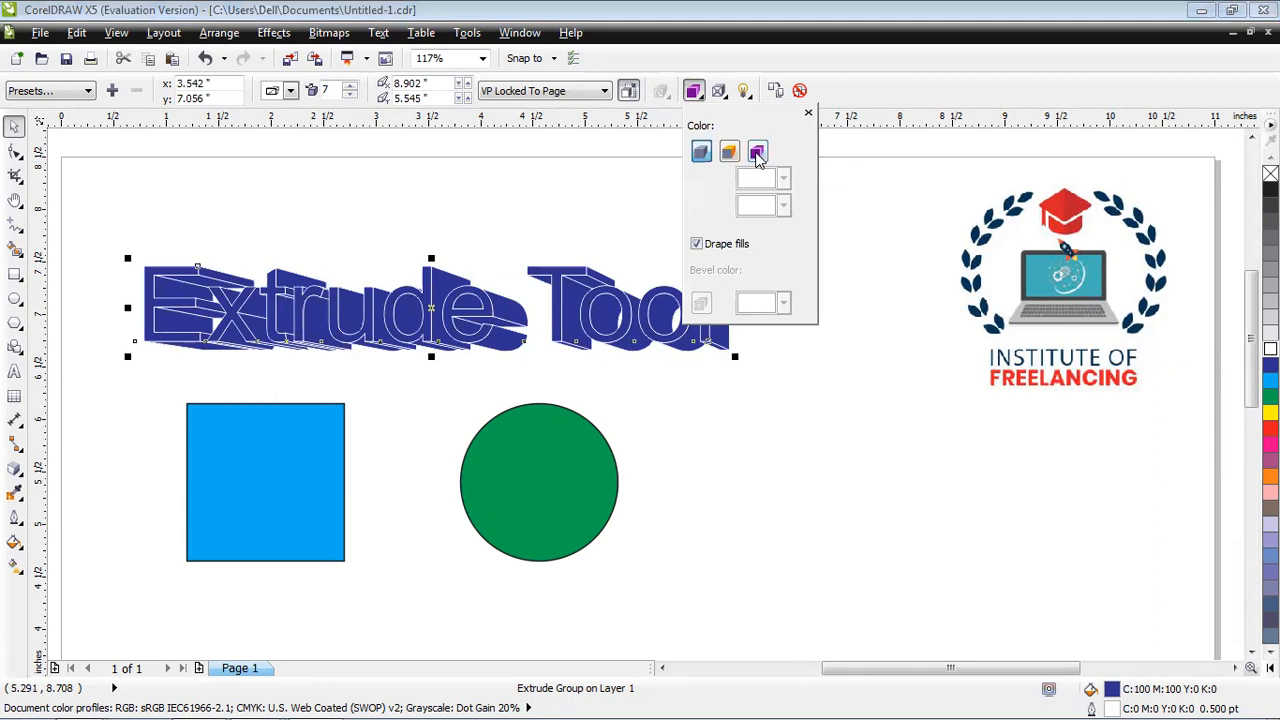
click(758, 153)
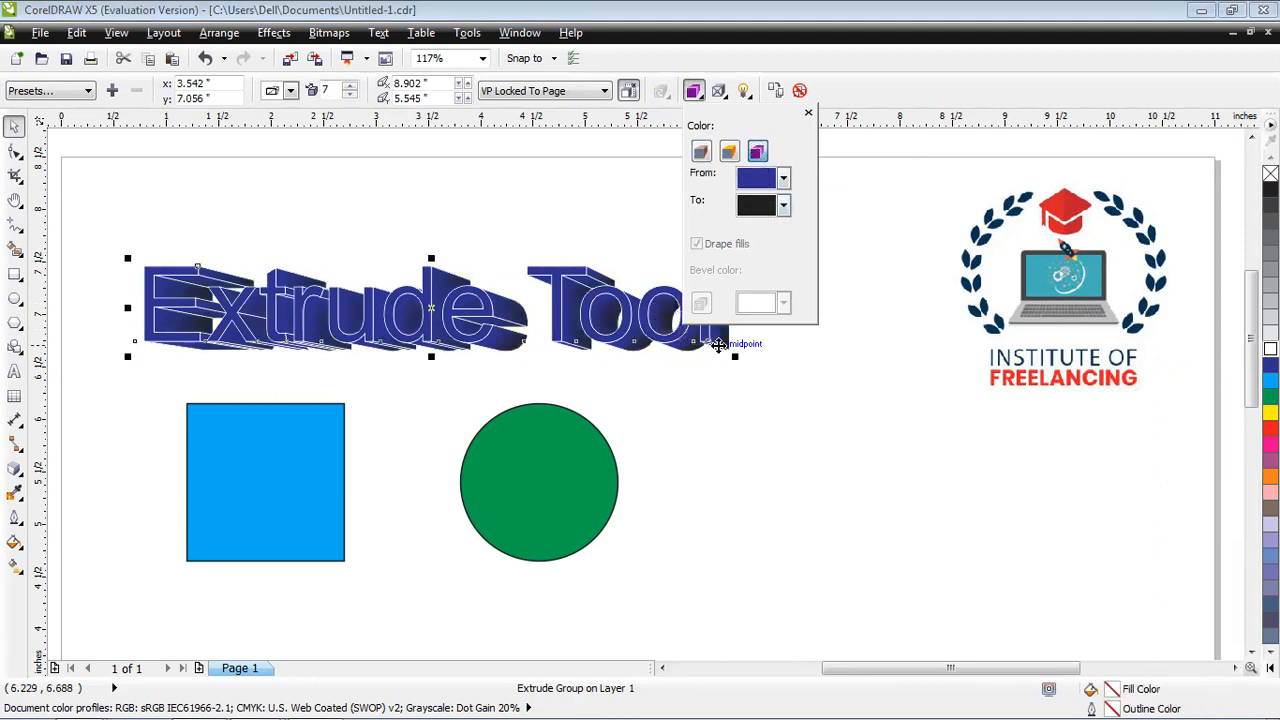
click(783, 205)
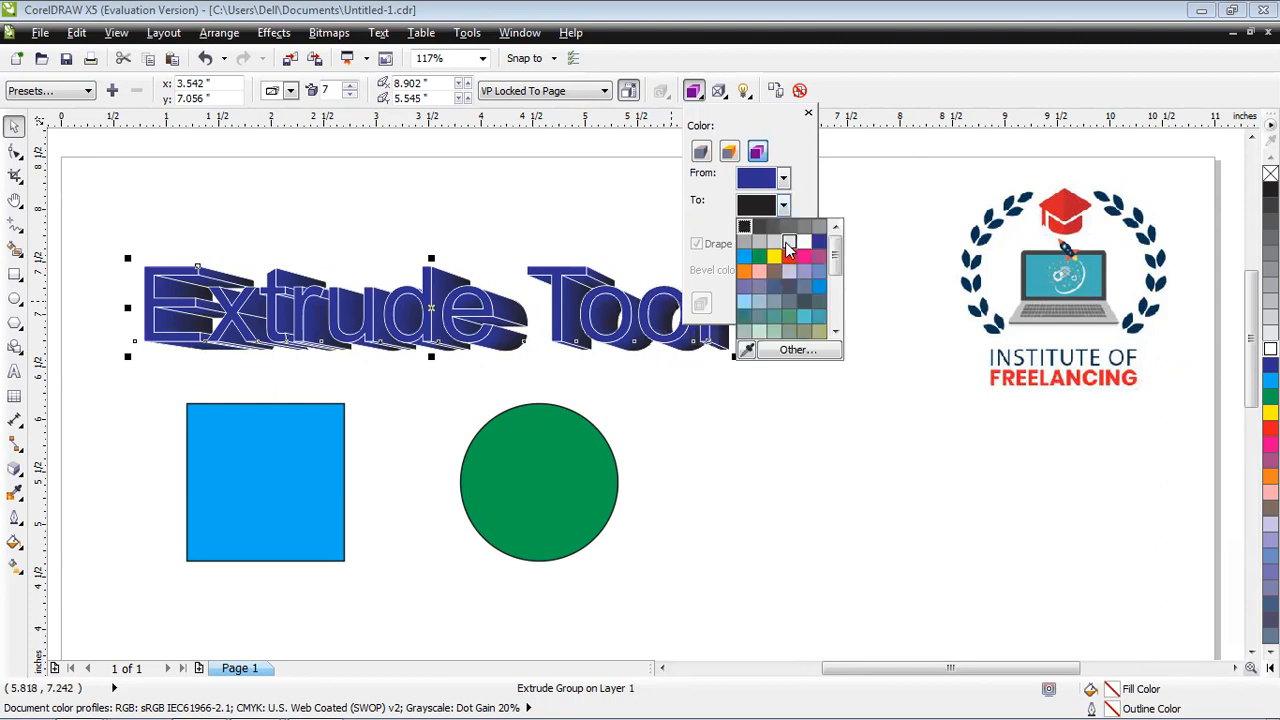
click(805, 242)
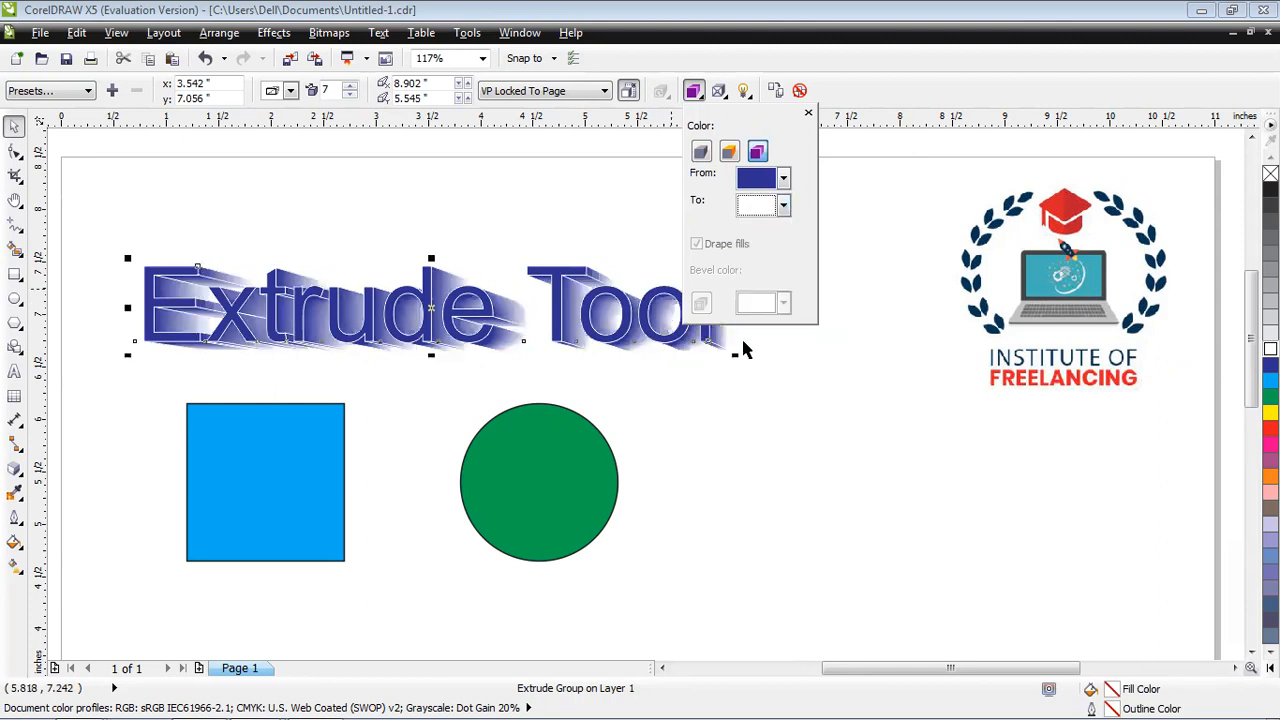
click(810, 116)
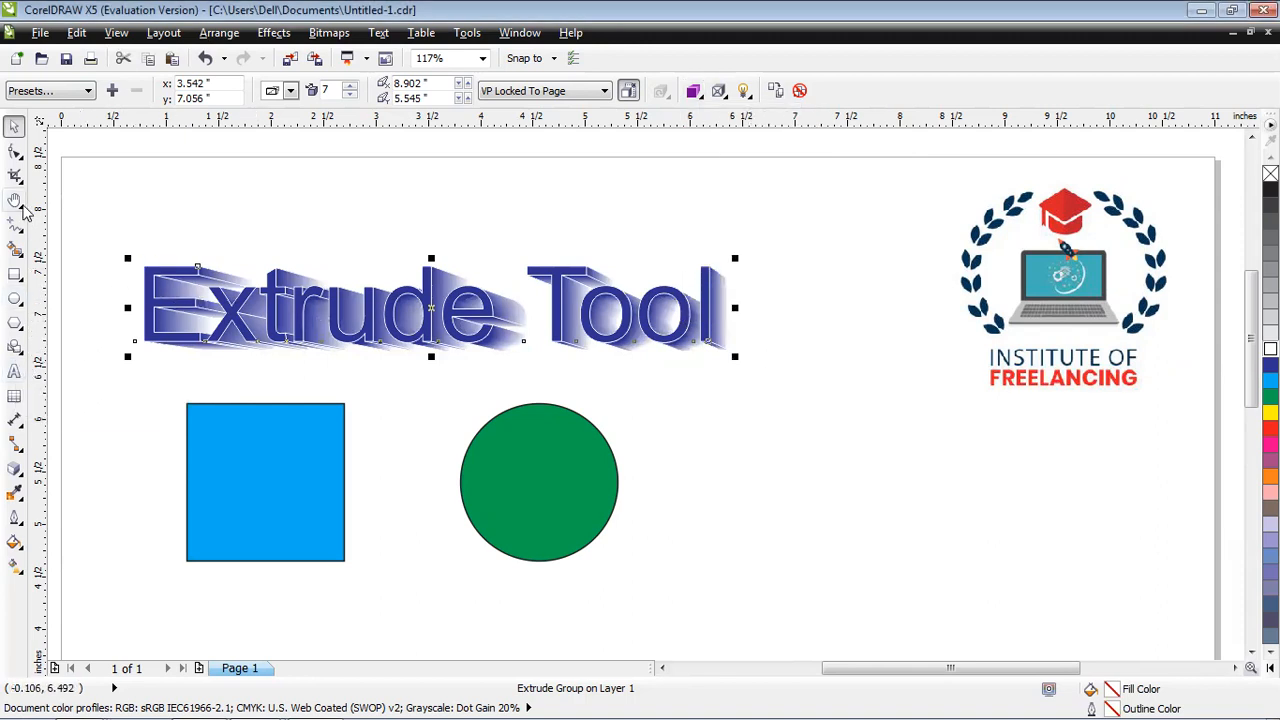
Zoom in on the extruded text and examine its shading in a full-screen preview.
click(22, 207)
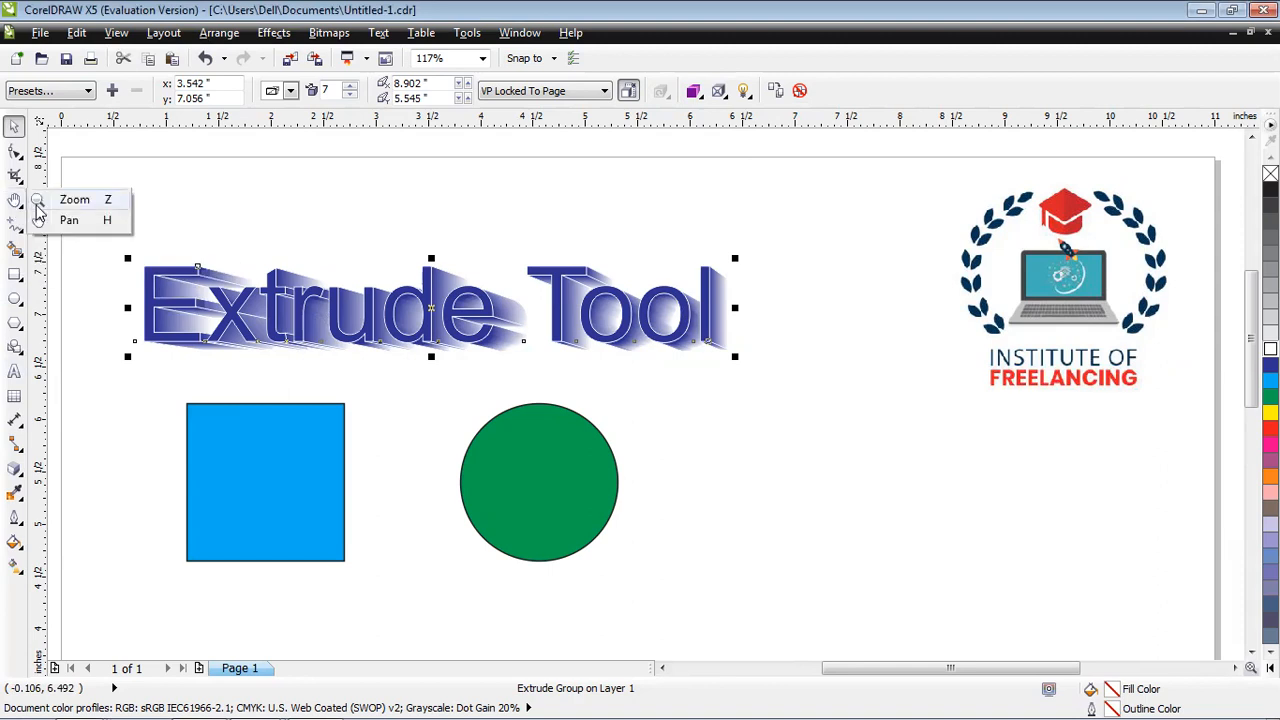
click(72, 201)
drag(124, 243, 737, 385)
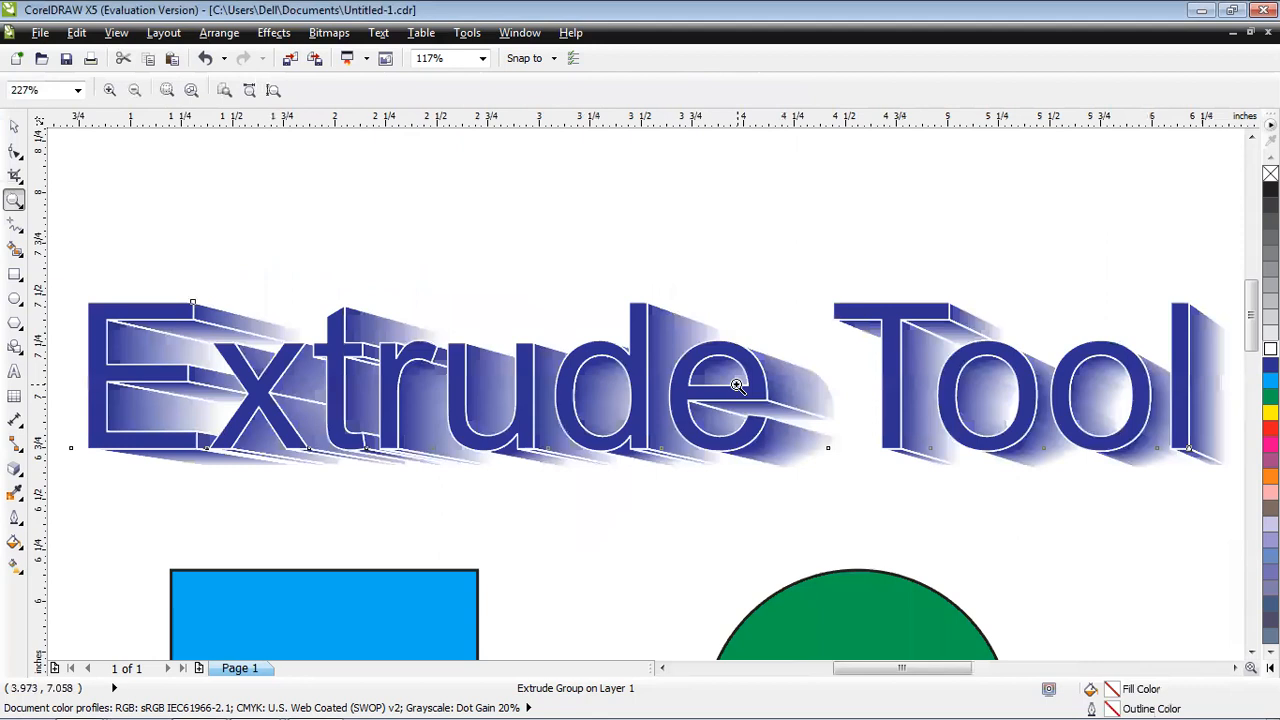
key(F9)
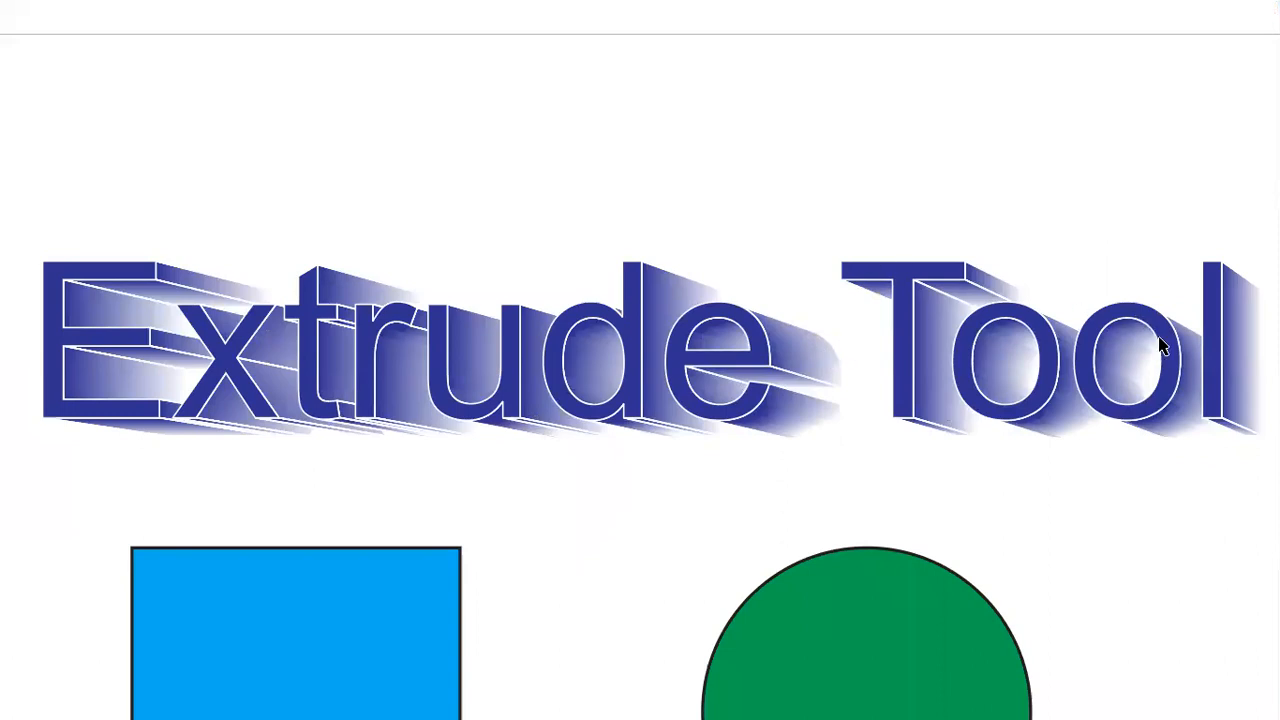
click(230, 305)
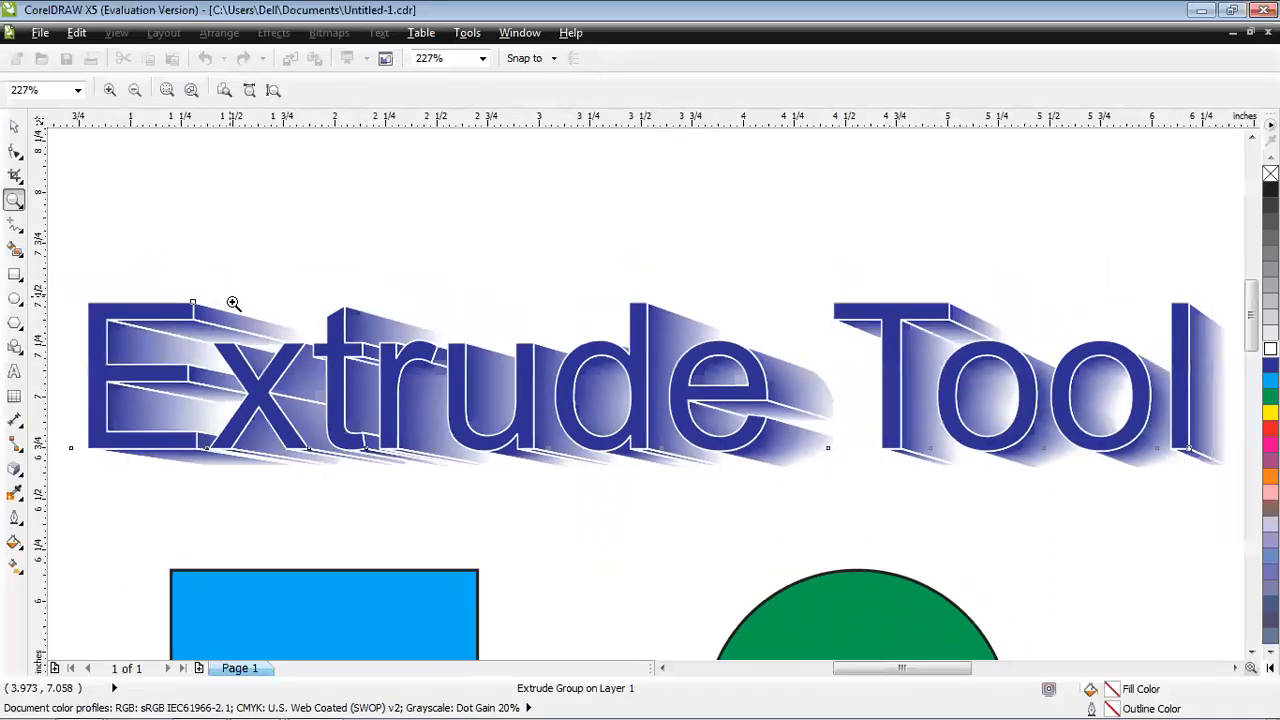
click(14, 126)
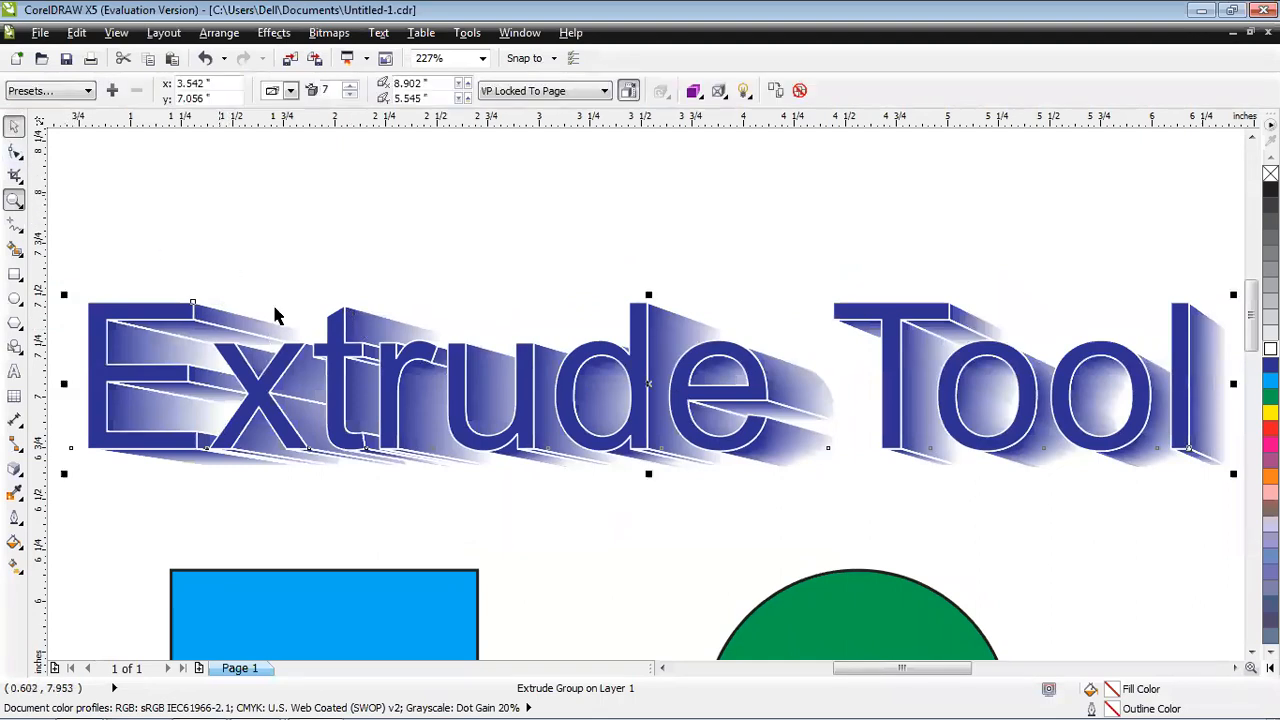
Try a bevel on the extruded text, including the bevel-only display.
click(518, 380)
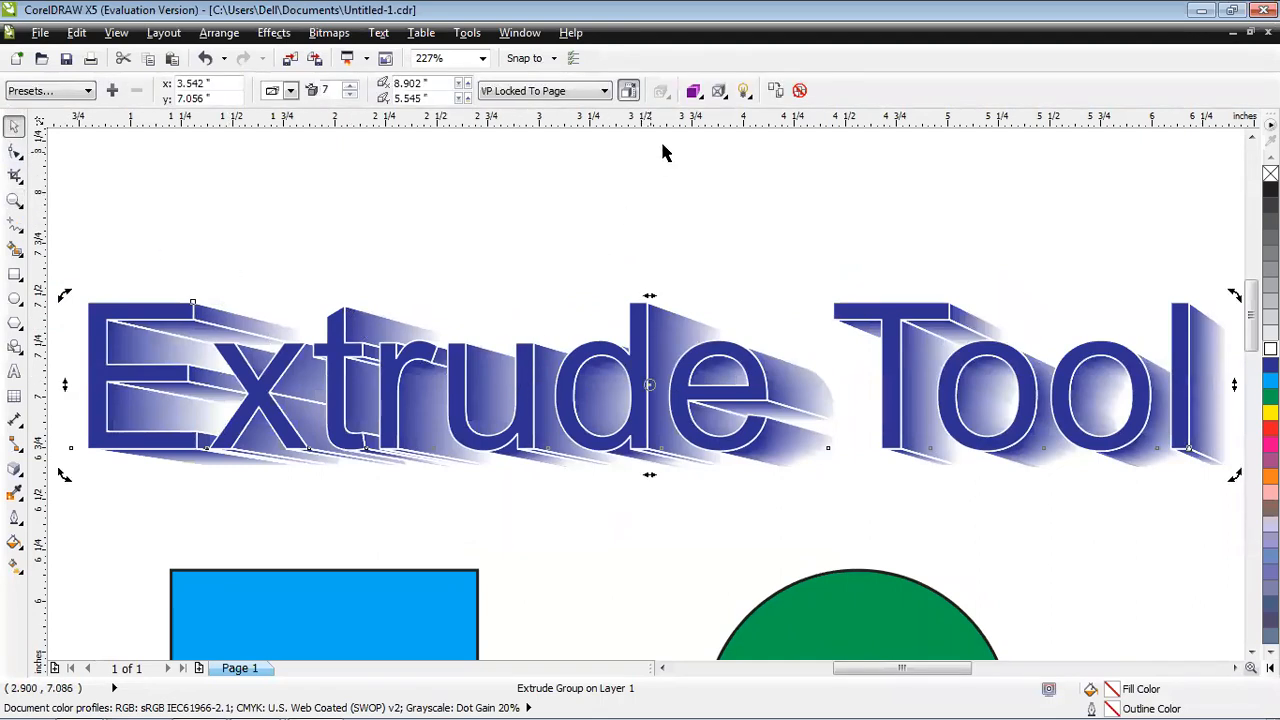
click(719, 91)
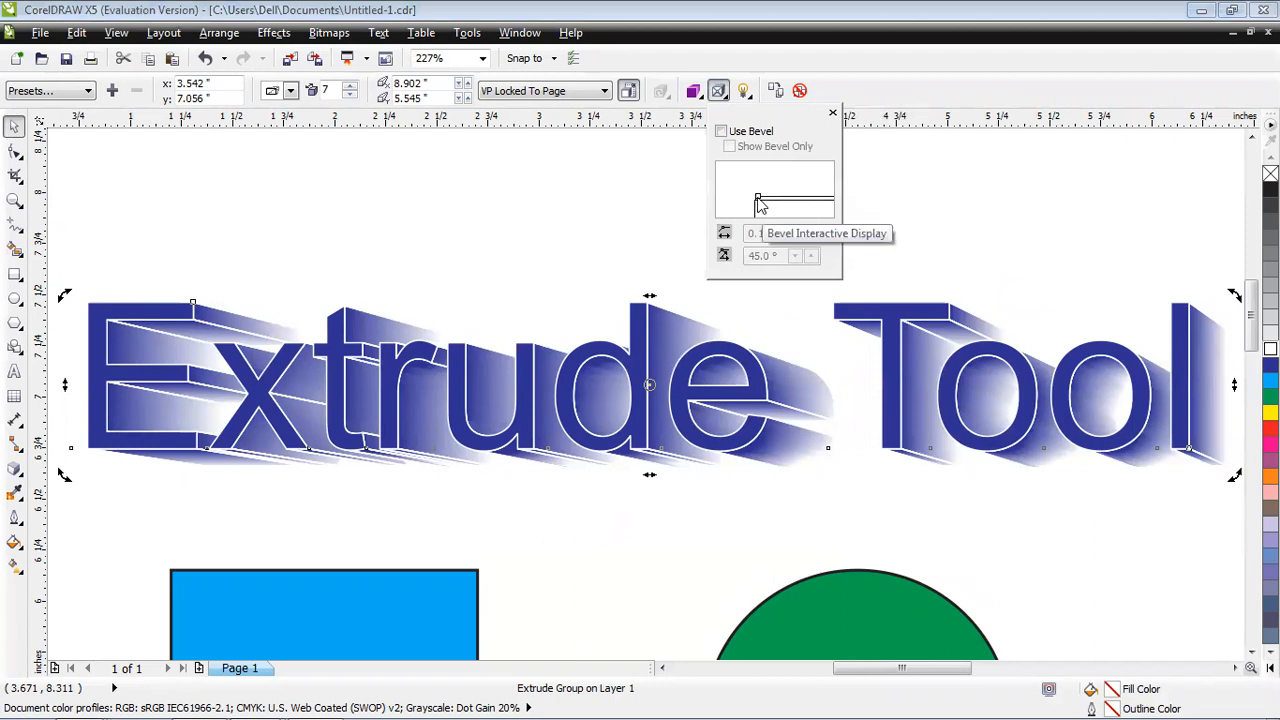
click(740, 136)
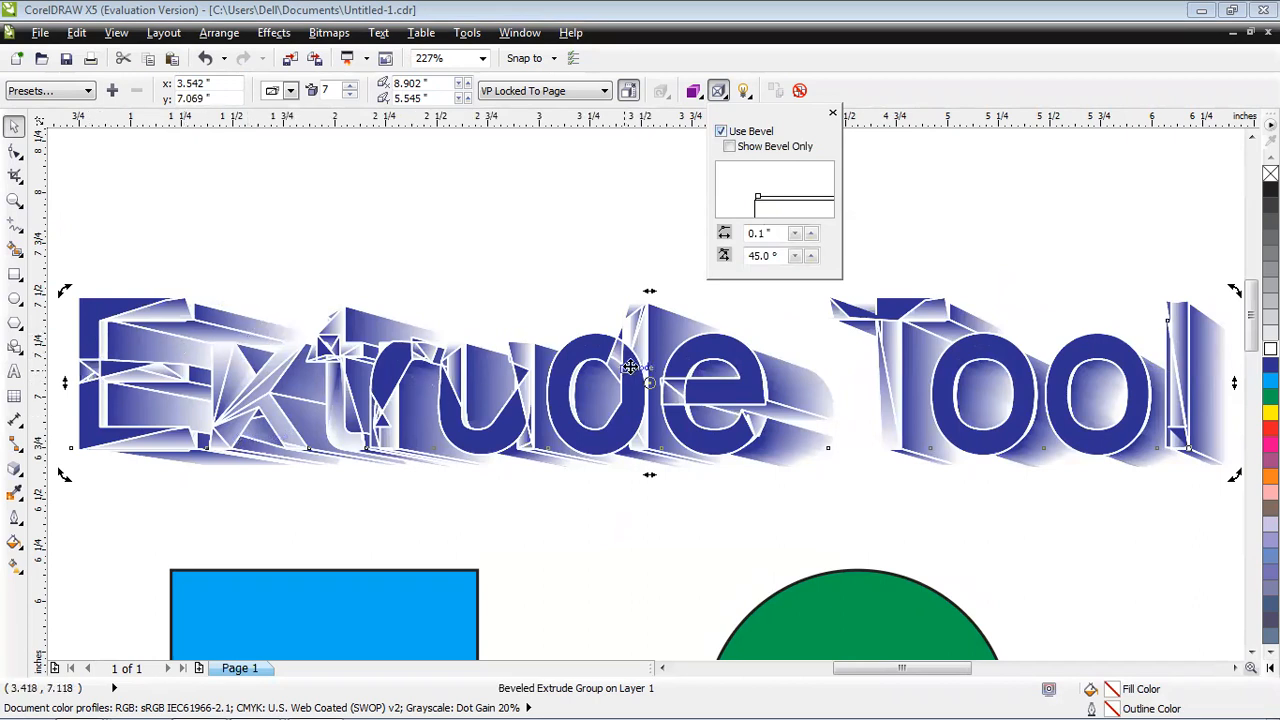
click(731, 147)
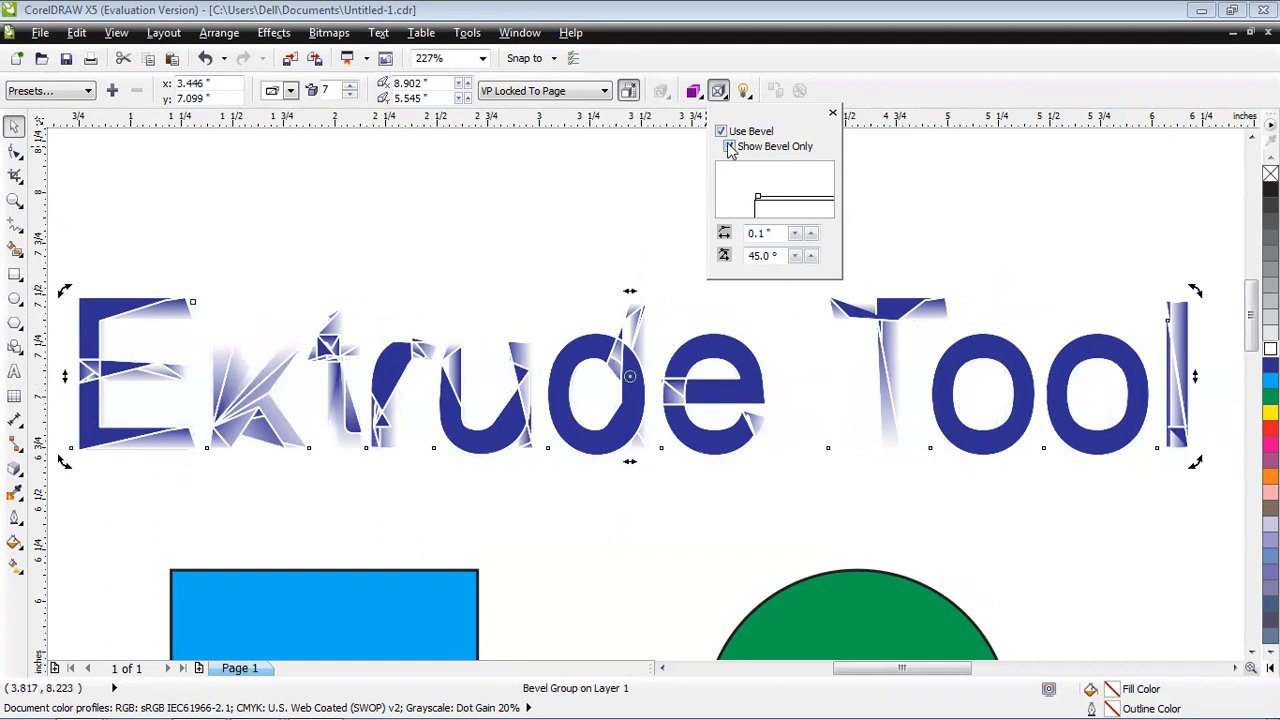
click(721, 132)
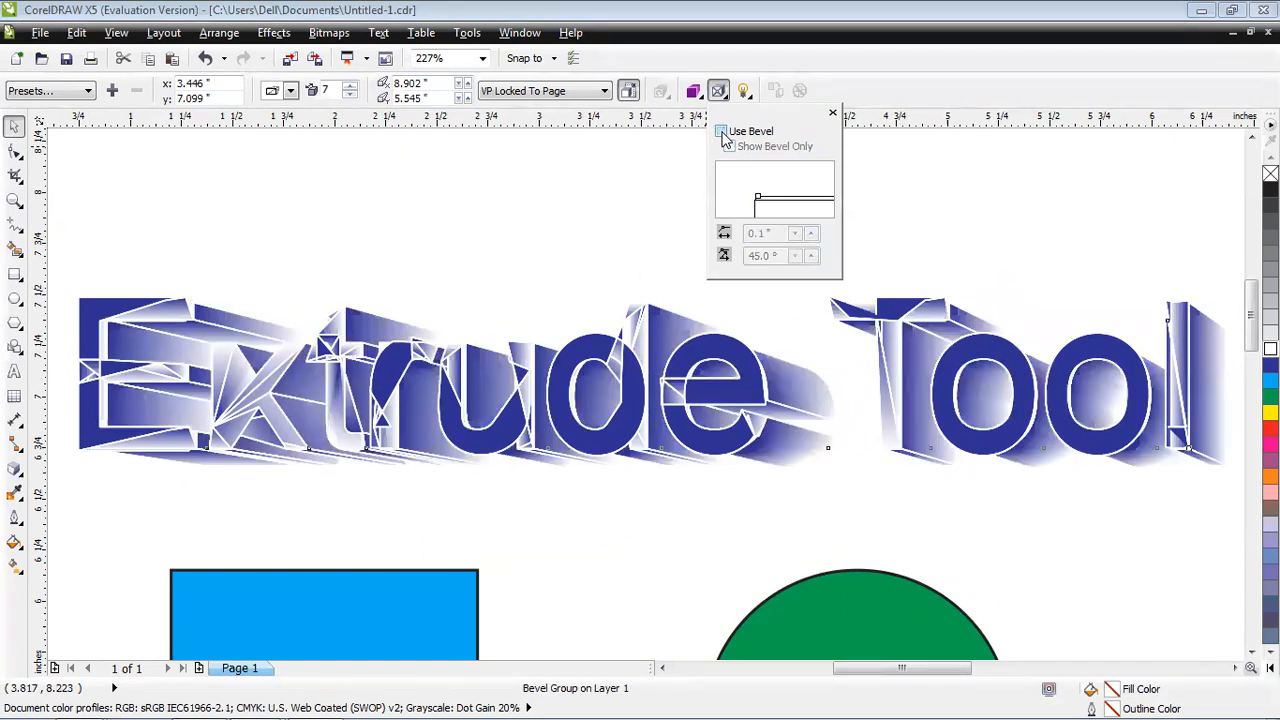
click(832, 113)
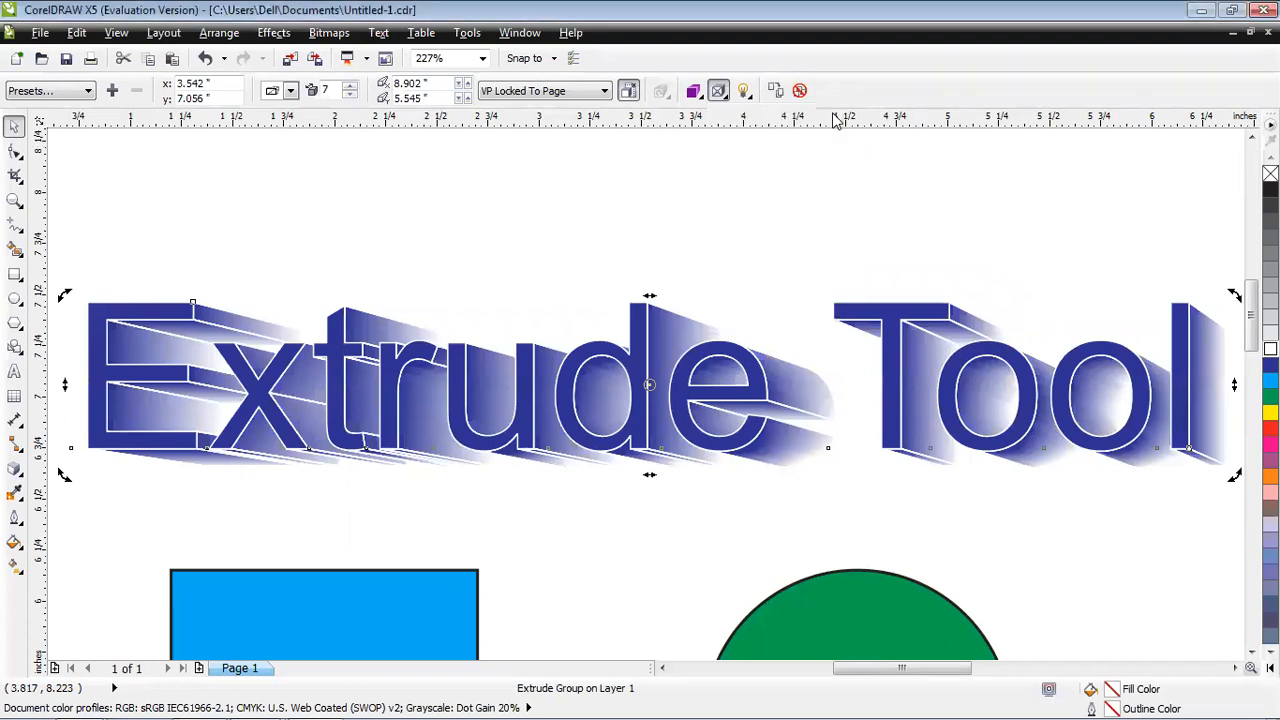
Light the extrusion with light sources 1, 2 and 3, setting the intensity of light 3 to 65.
click(744, 92)
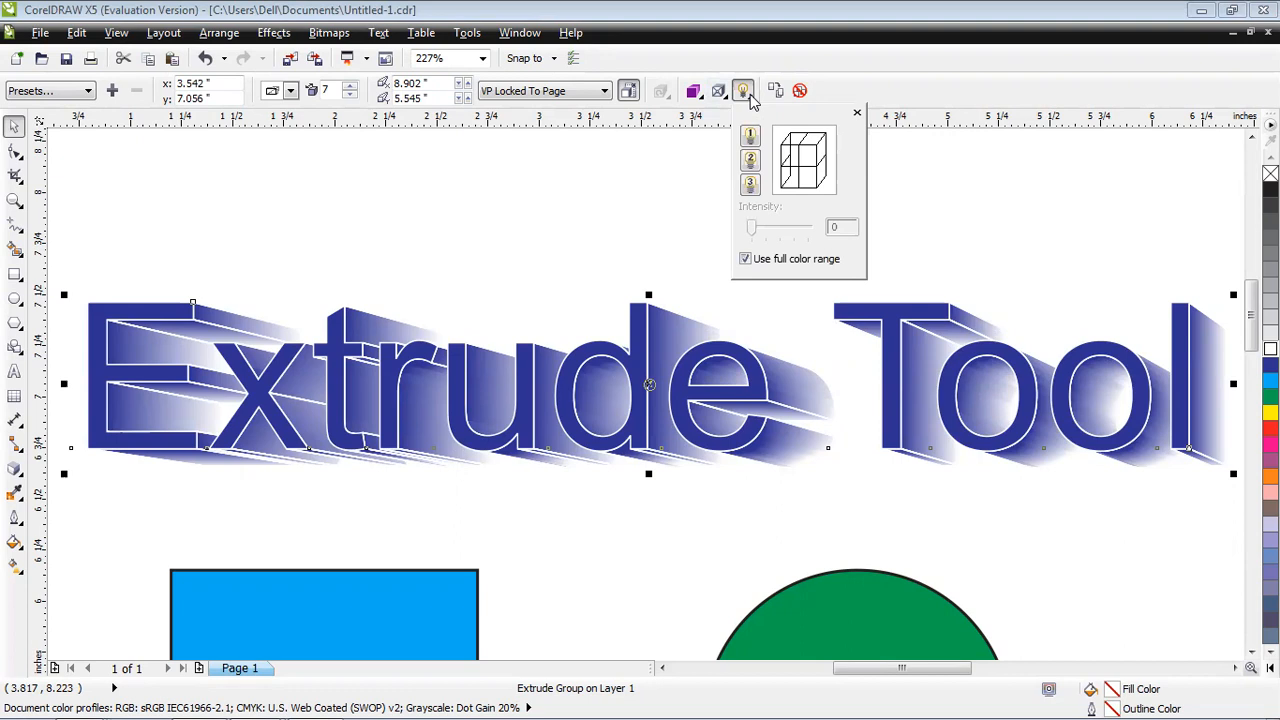
click(751, 135)
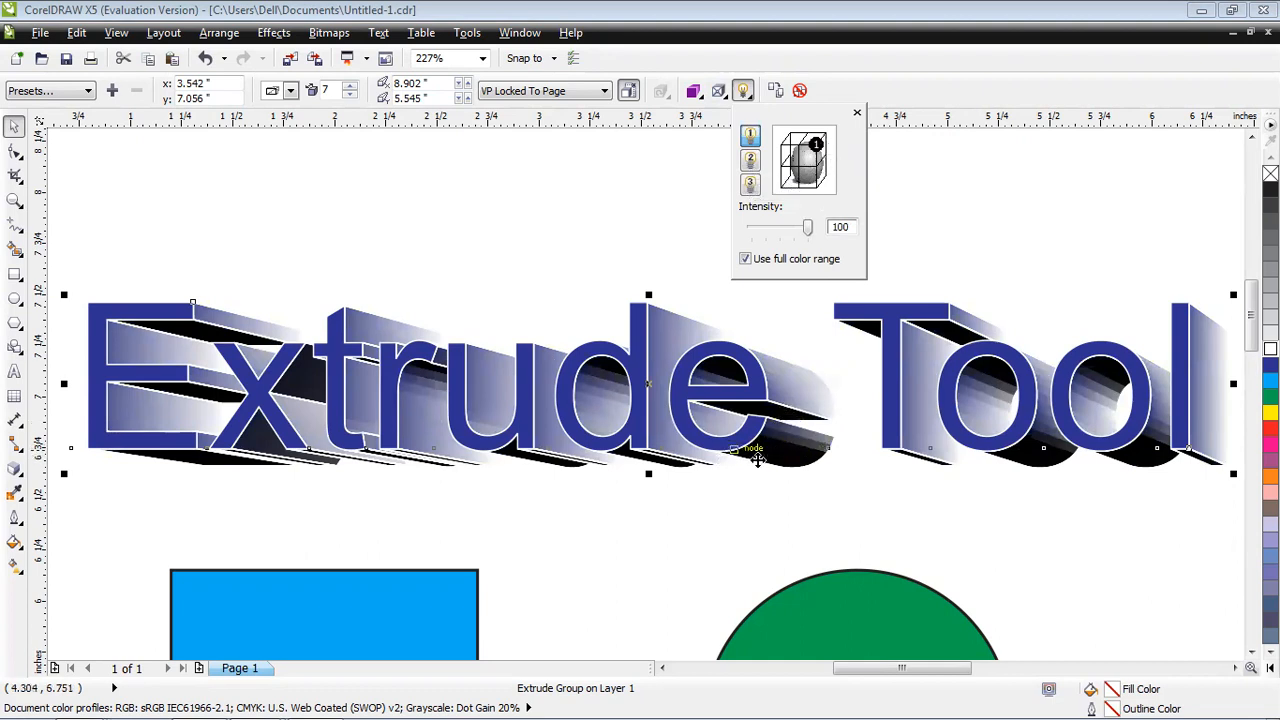
click(752, 162)
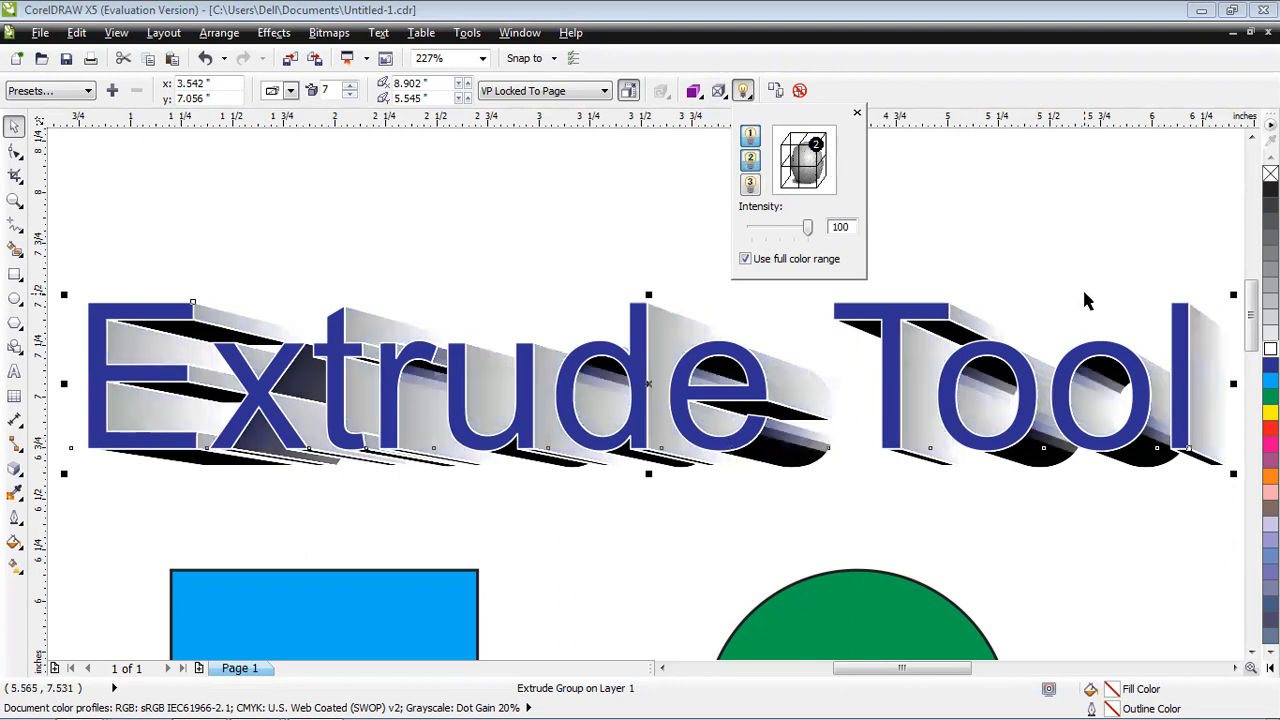
click(750, 182)
drag(807, 226, 788, 229)
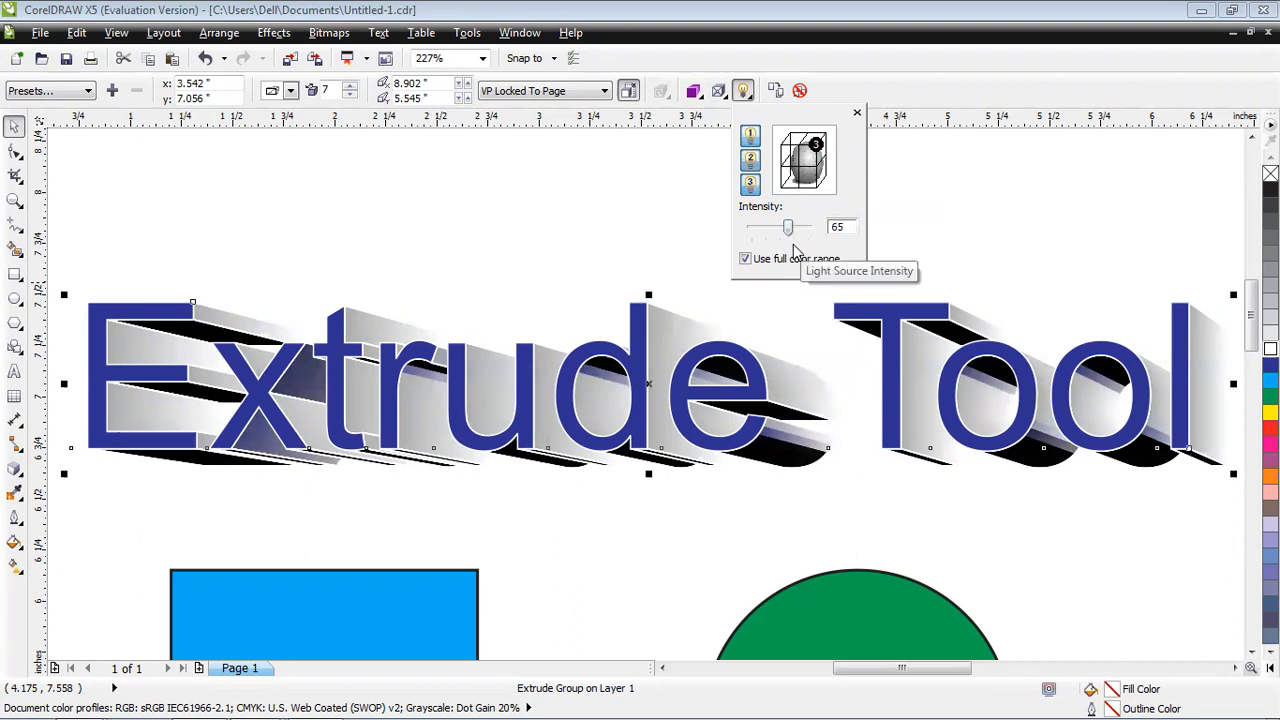
click(857, 115)
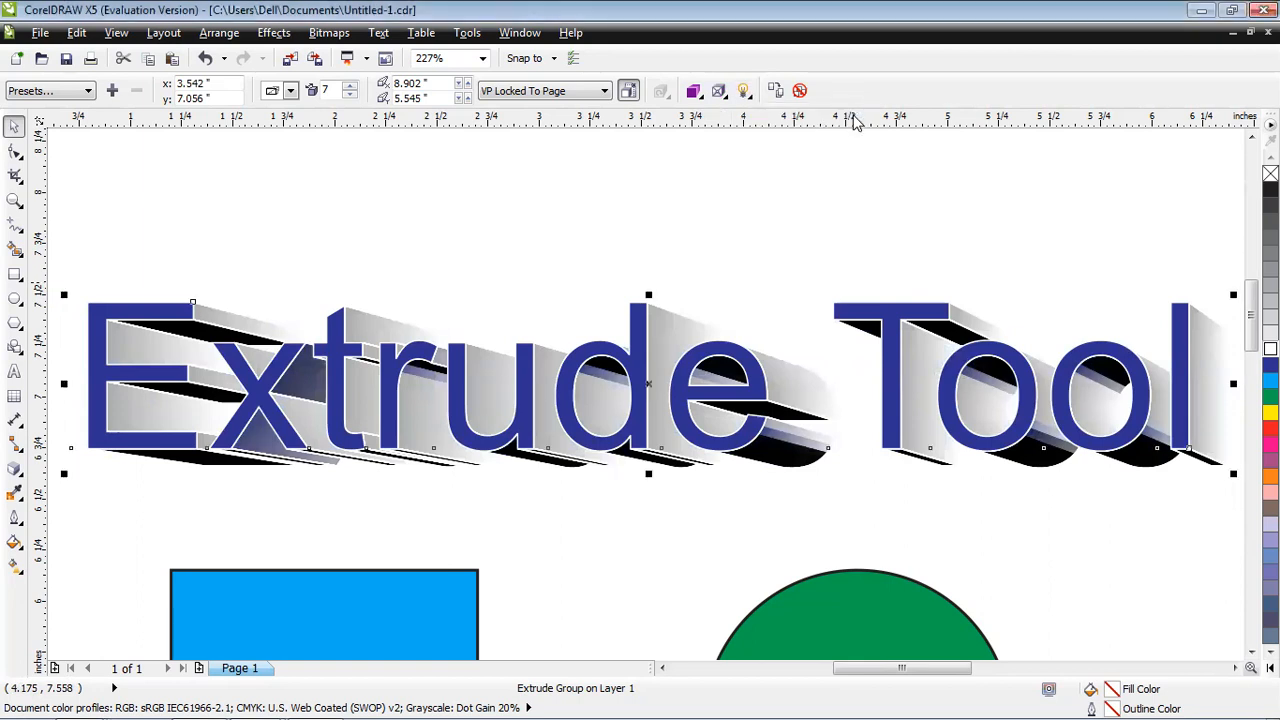
Select only the control text of the extruded group.
click(640, 376)
click(638, 374)
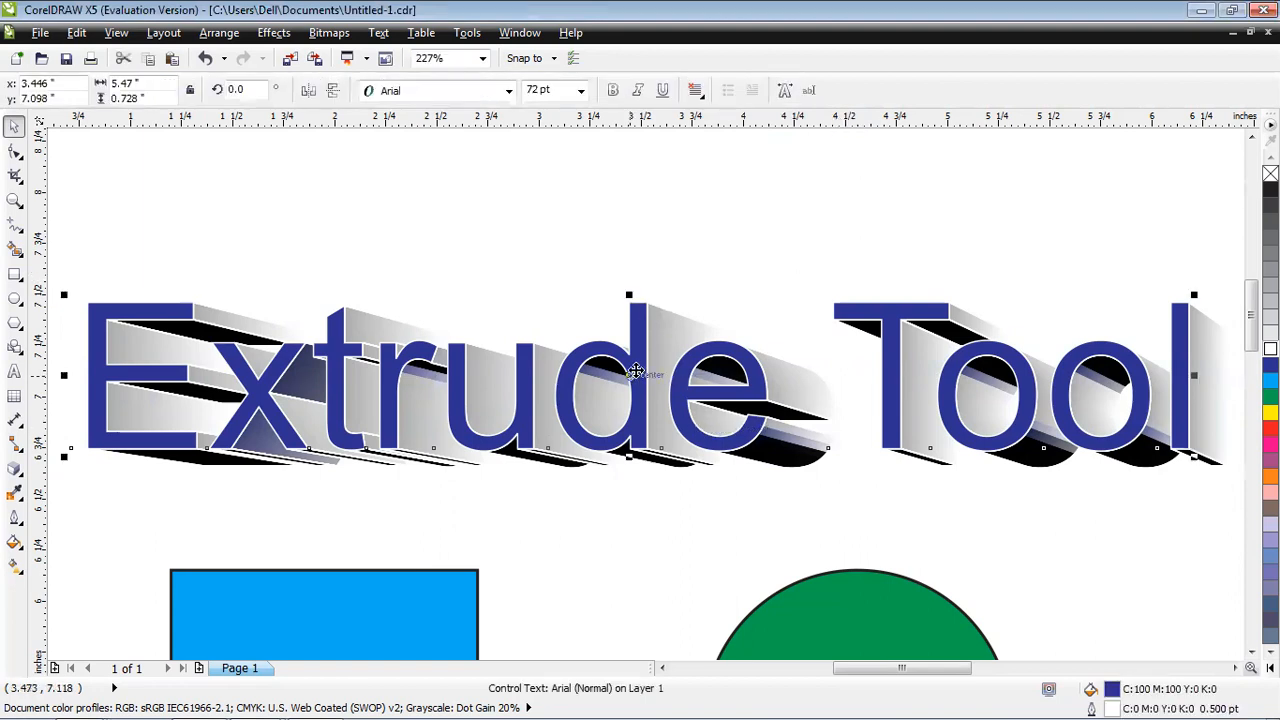